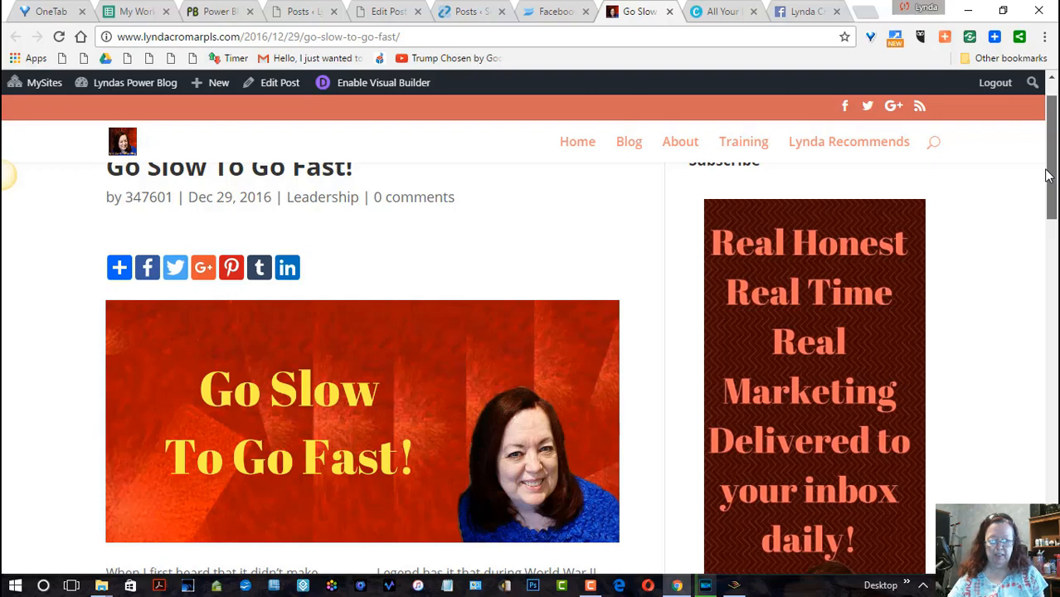
- Switch to Canva, open the "You Could Triple YOUR Business in 90 Days" banner design, and show its uploaded images
left_click_drag(1047, 174, 1046, 169)
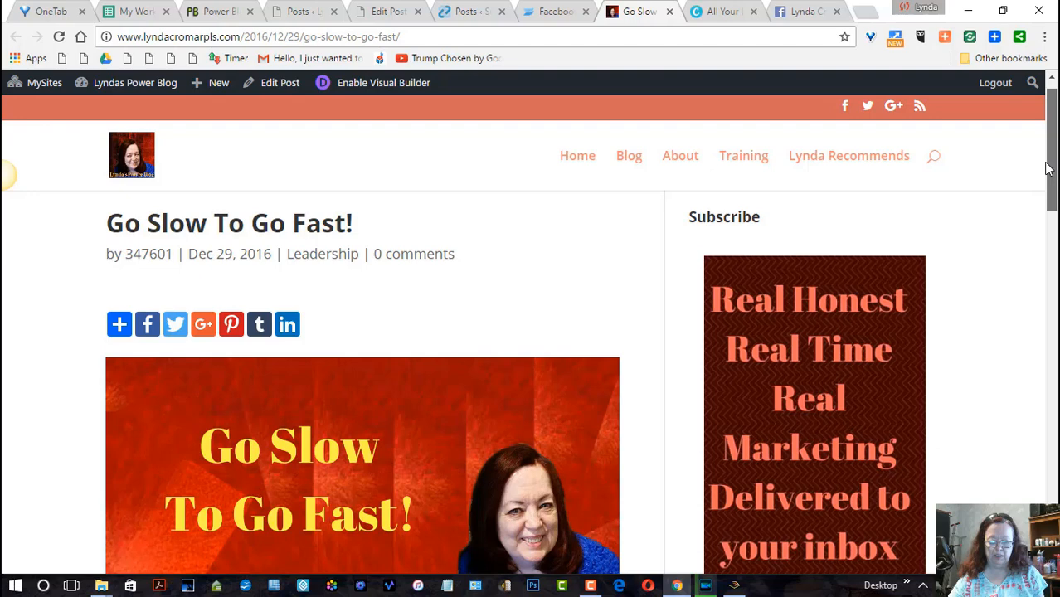
left_click_drag(1047, 171, 1042, 176)
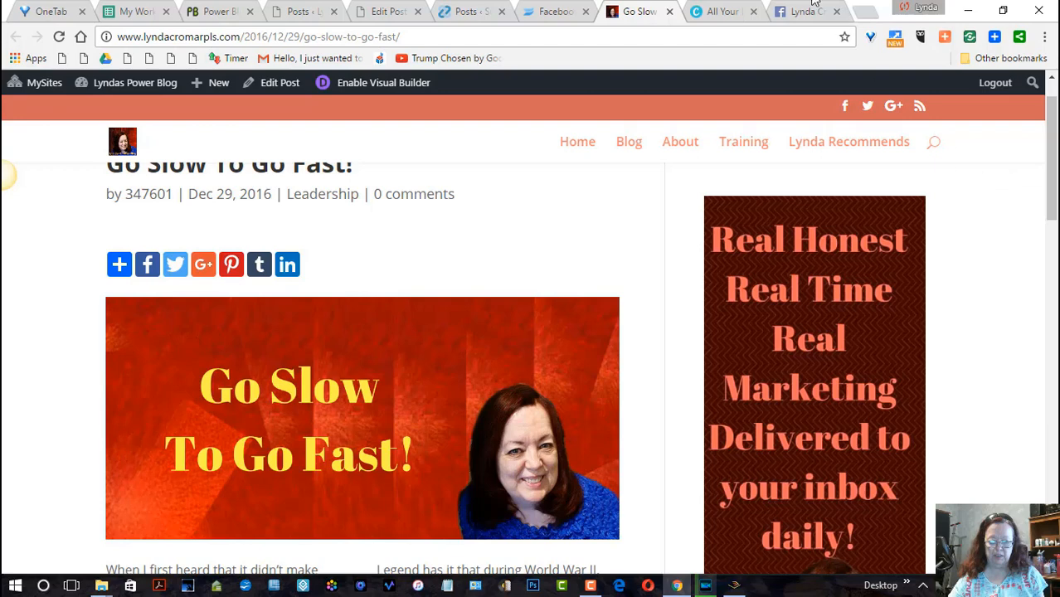
left_click(720, 14)
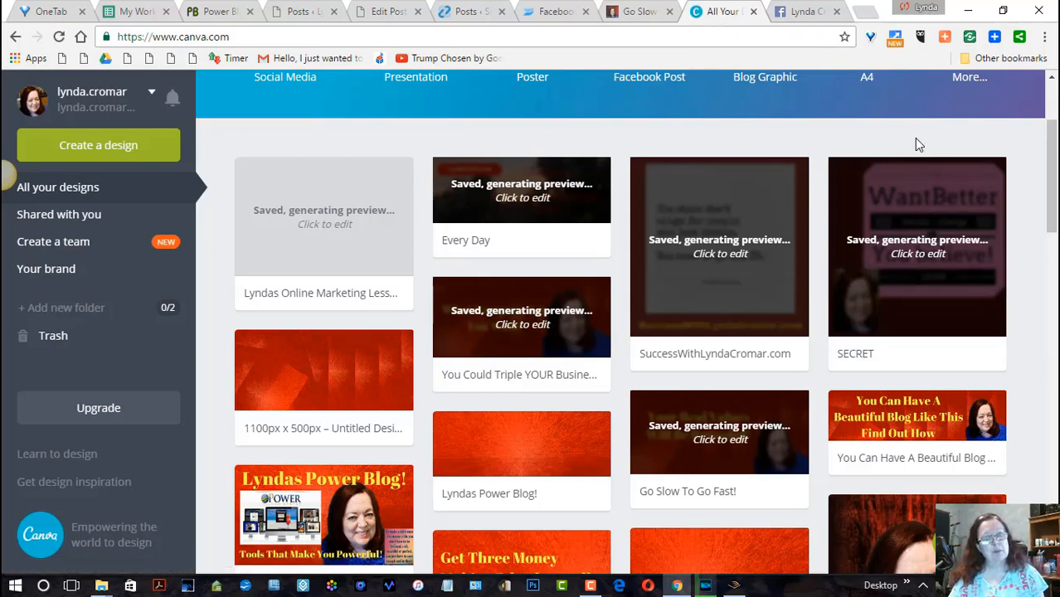
mouse_move(1053, 173)
left_mouse_down()
mouse_move(1055, 135)
mouse_move(1057, 175)
left_mouse_up()
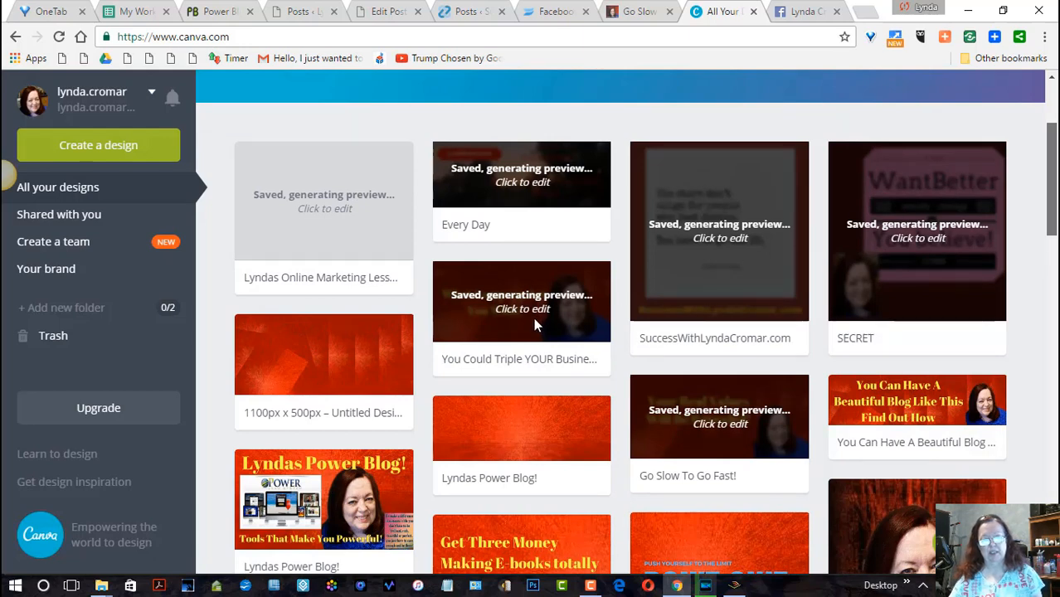
scroll(535, 307, "down", 1)
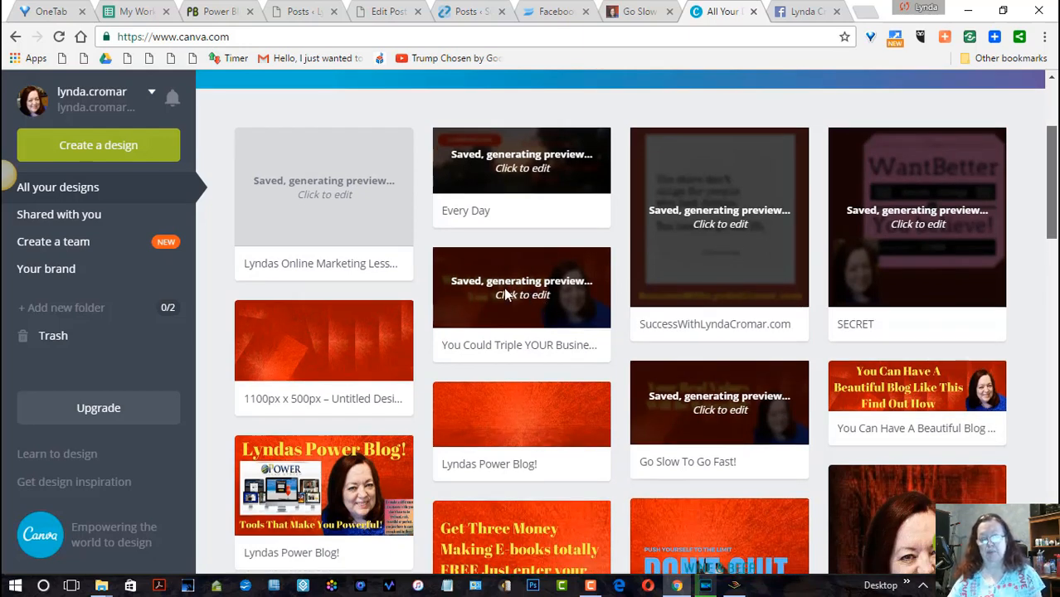
left_click(506, 291)
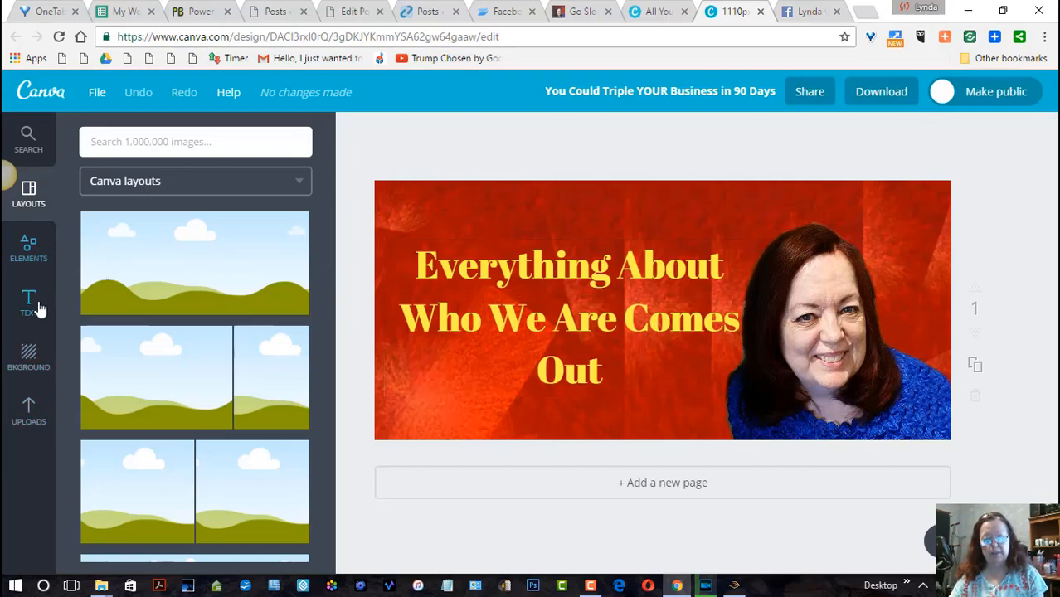
left_click(29, 422)
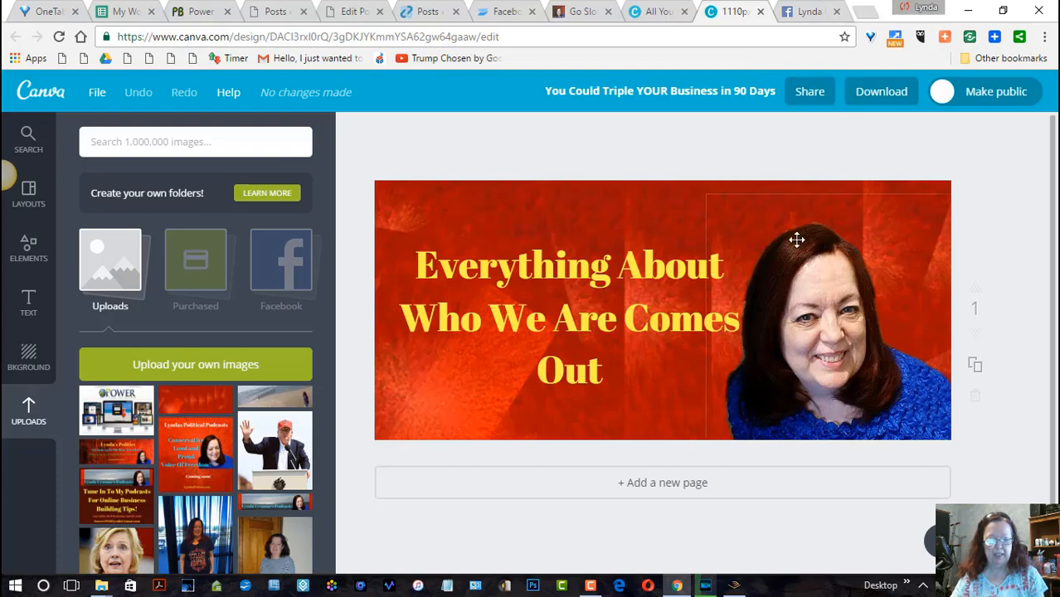
- Search Google Images for "red background wallpaper" in a new browser tab
left_click(865, 15)
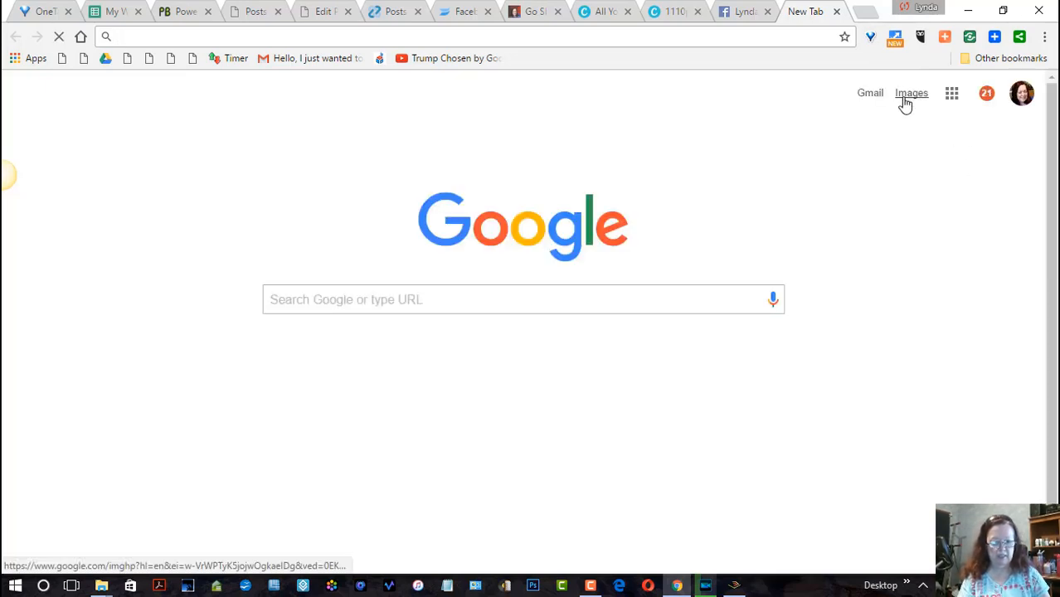
left_click(905, 98)
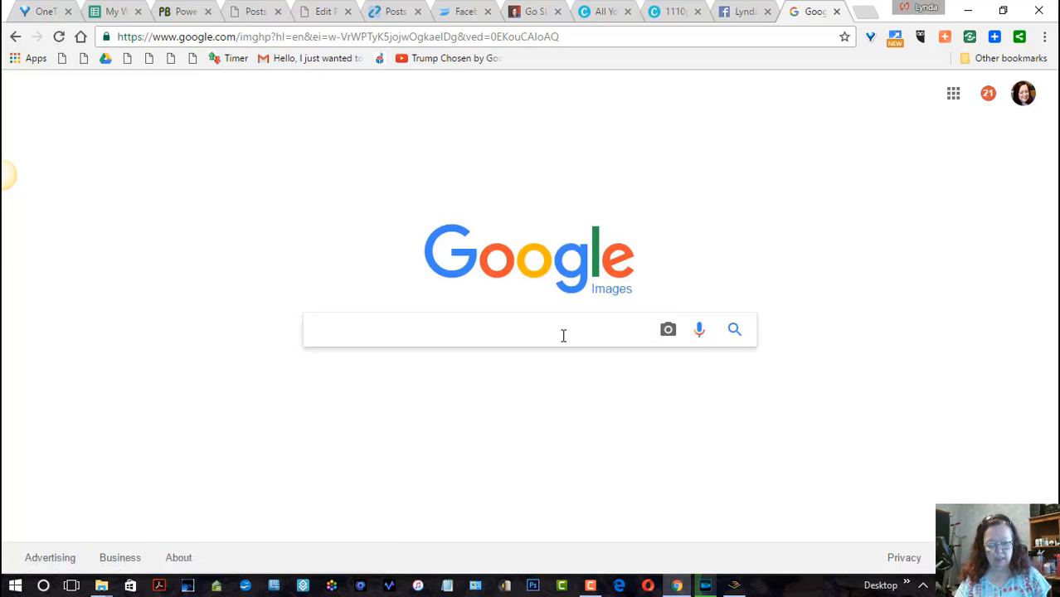
type("re")
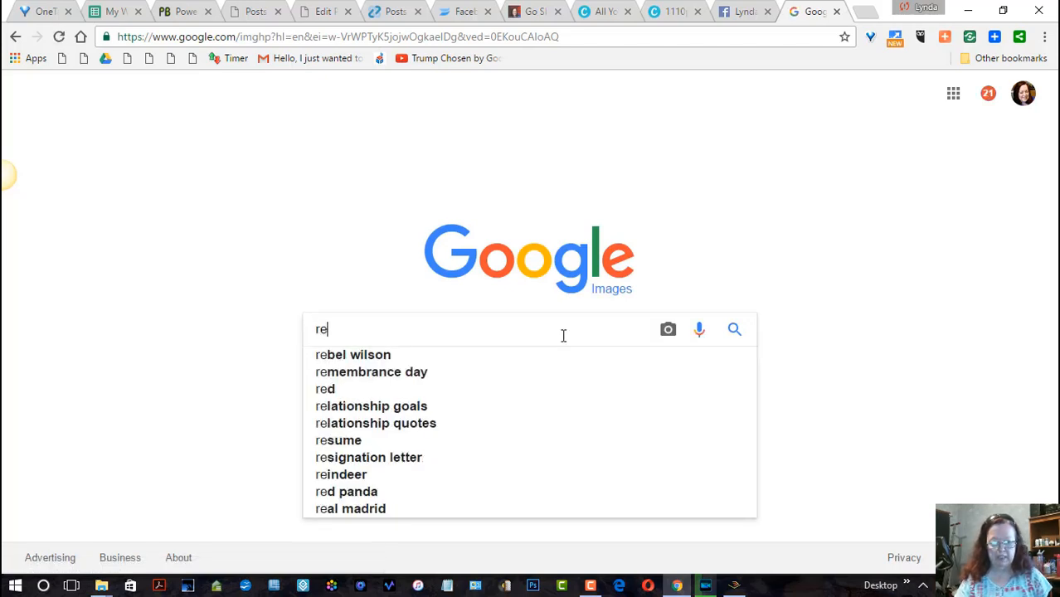
type("d b")
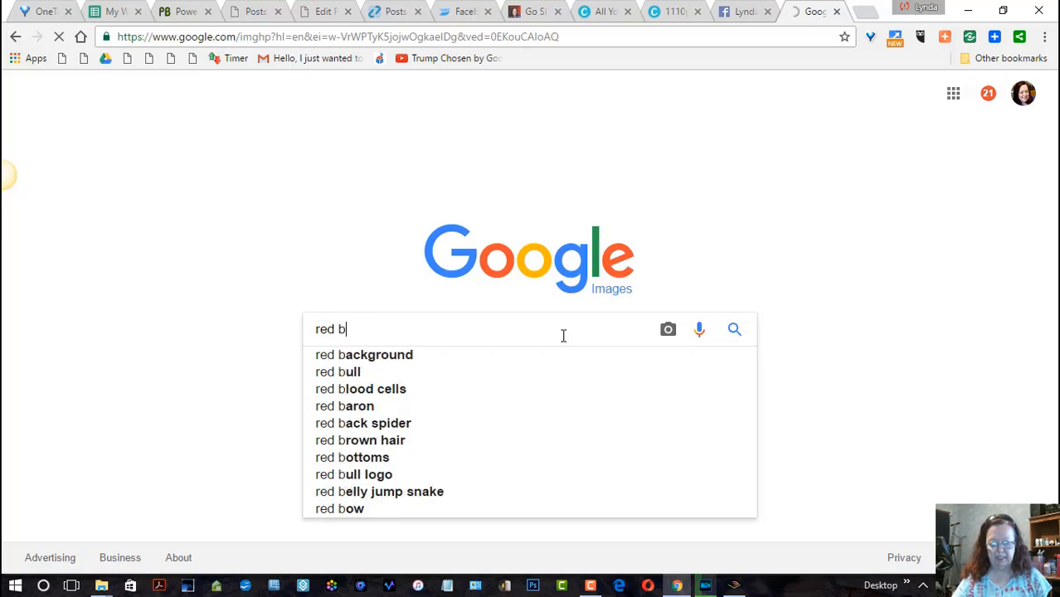
type("ackgrou")
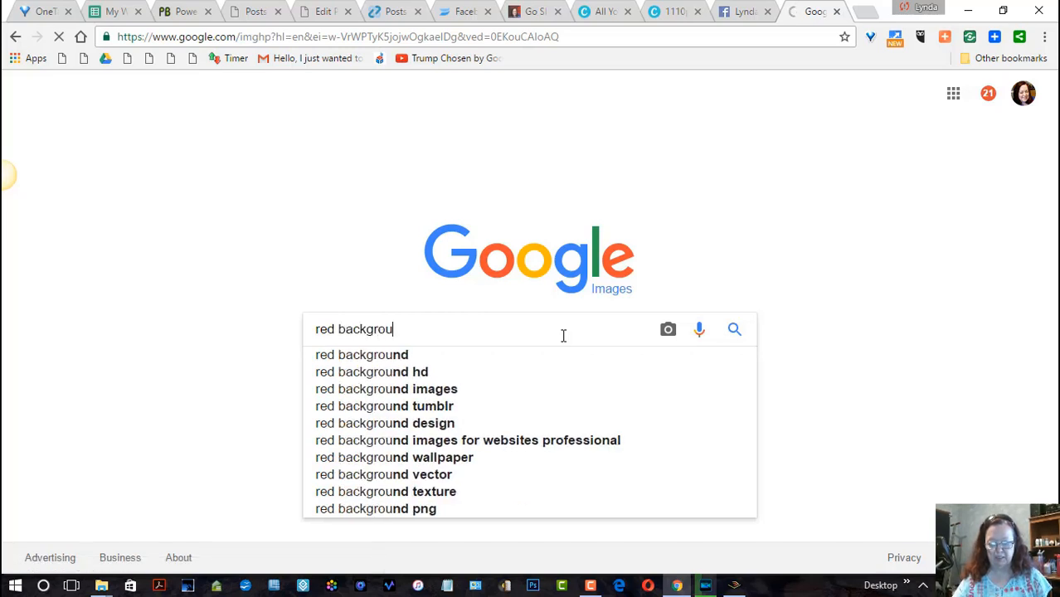
type("nd wall")
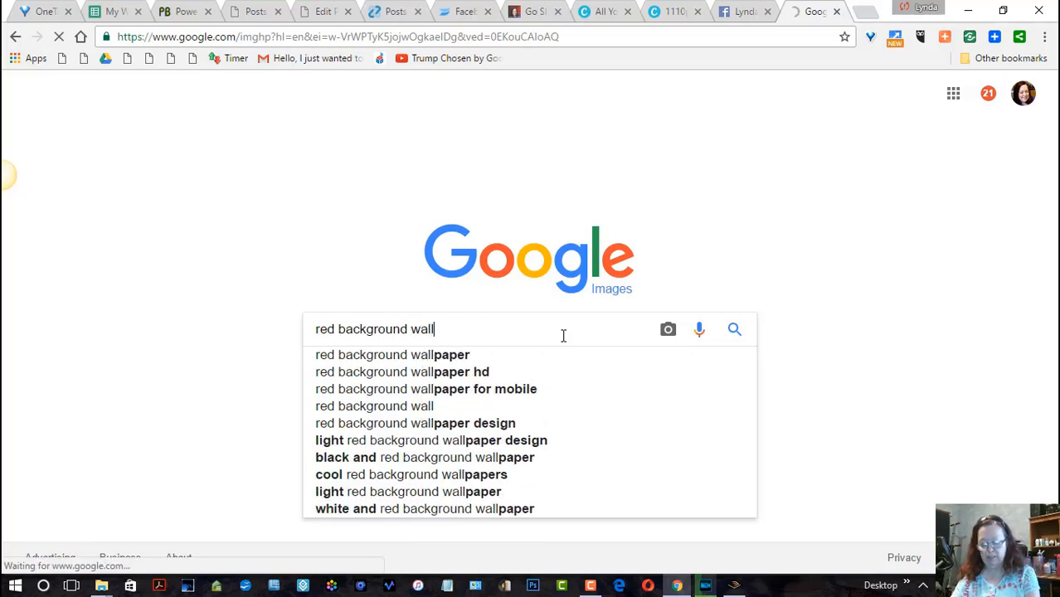
left_click(473, 357)
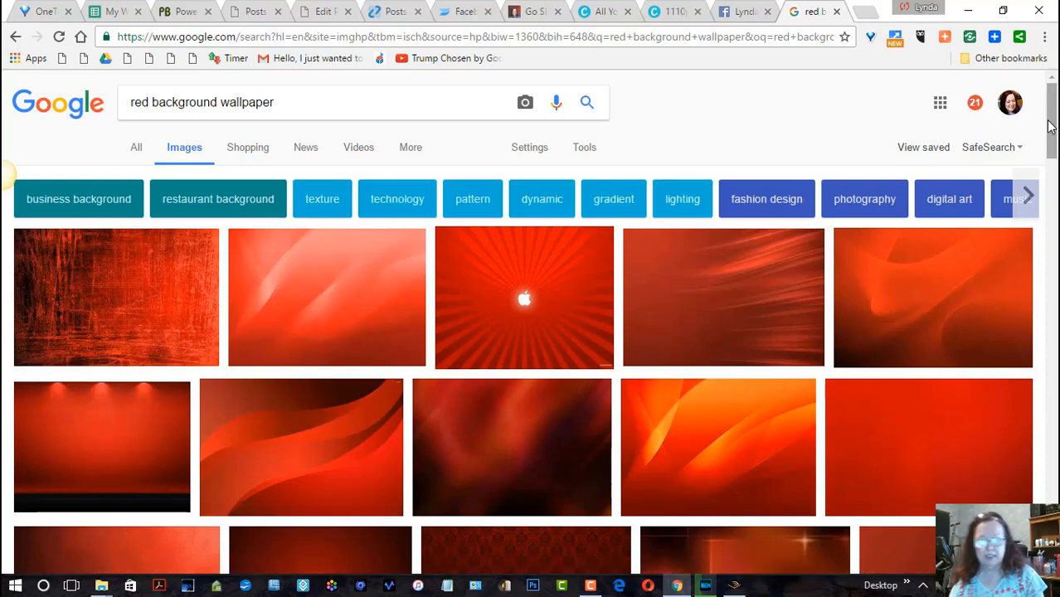
- Save the red wallpaper with dark curved waves from the image results as download (4)
left_click_drag(1052, 128, 1051, 139)
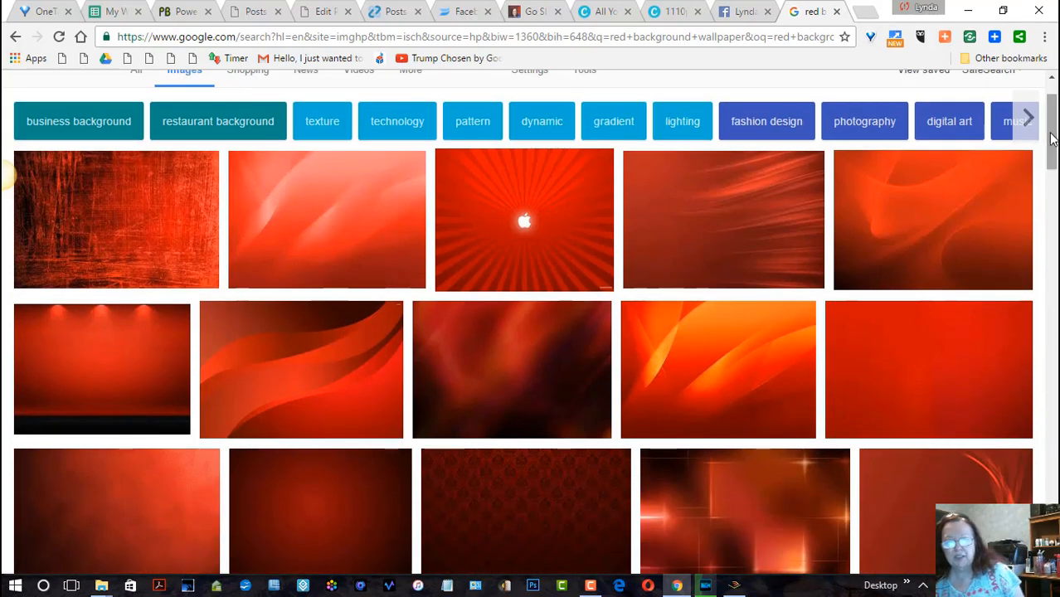
right_click(316, 387)
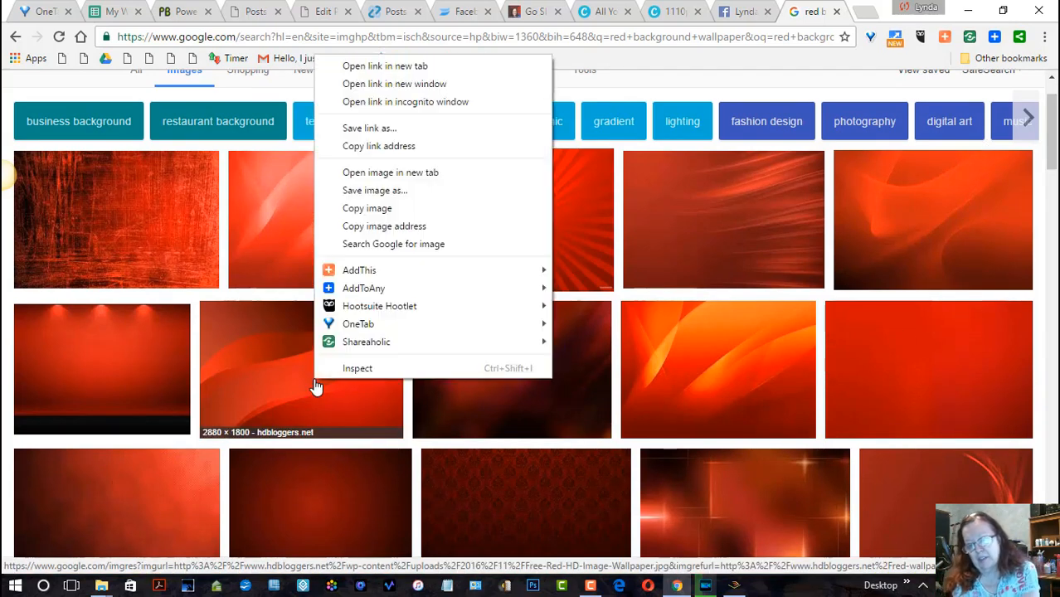
left_click(418, 190)
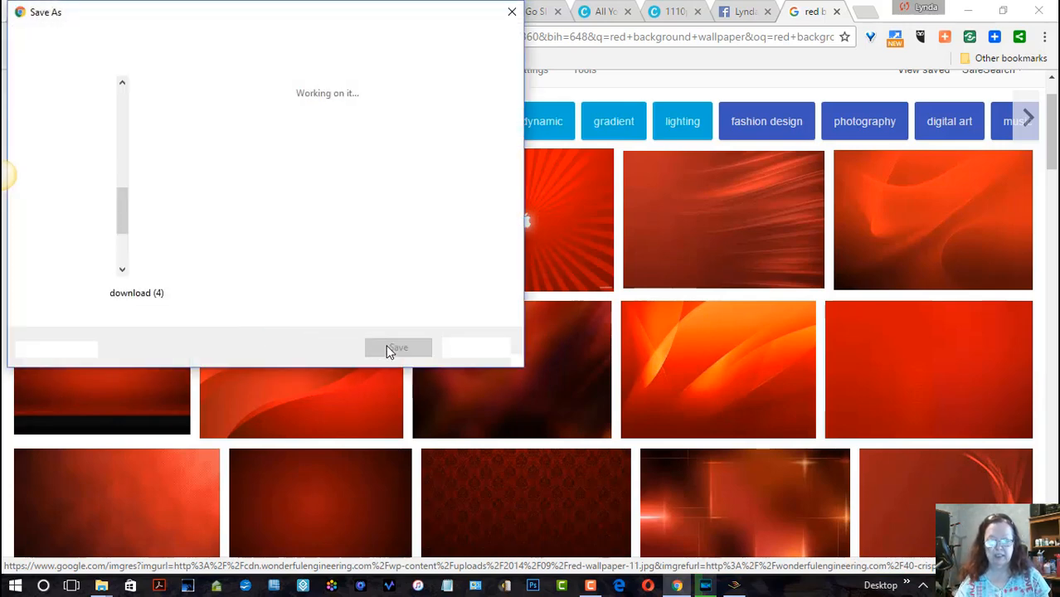
left_click(397, 347)
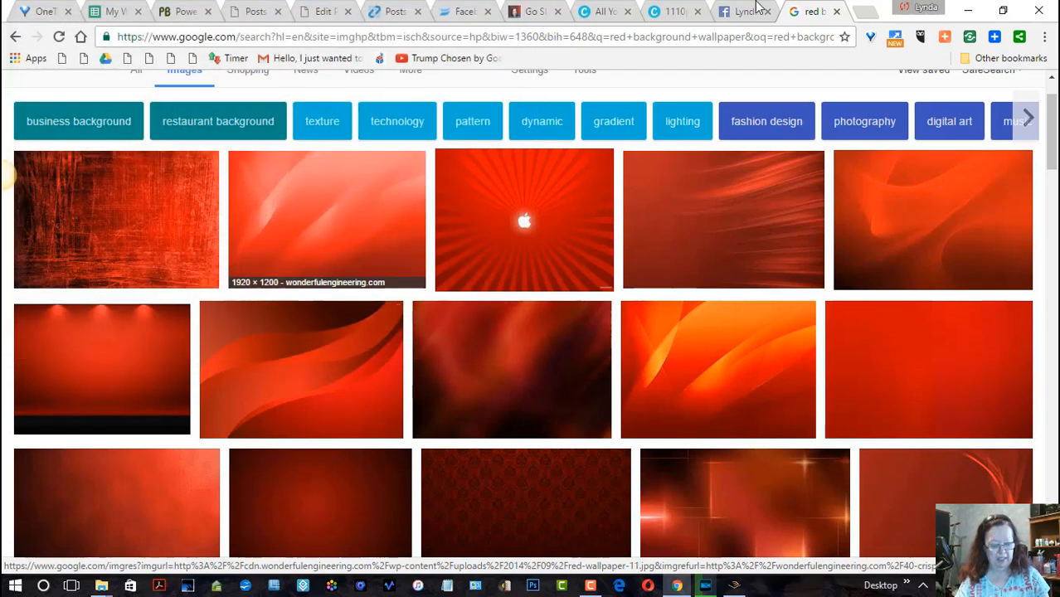
- Return to the Canva banner design and upload download (4) from the Downloads folder
left_click(668, 16)
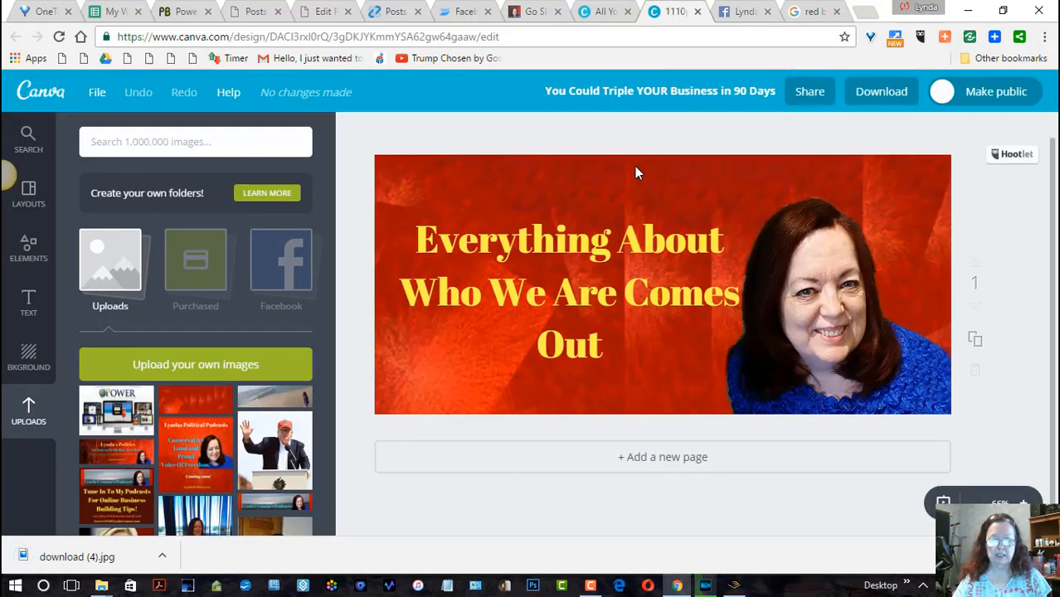
left_click(145, 369)
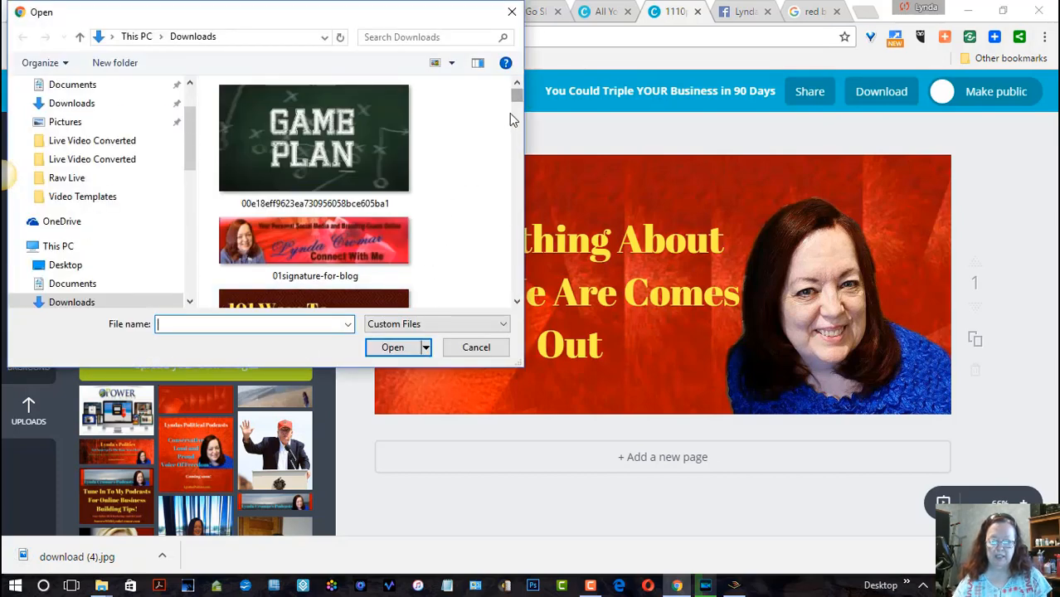
left_click_drag(518, 99, 505, 311)
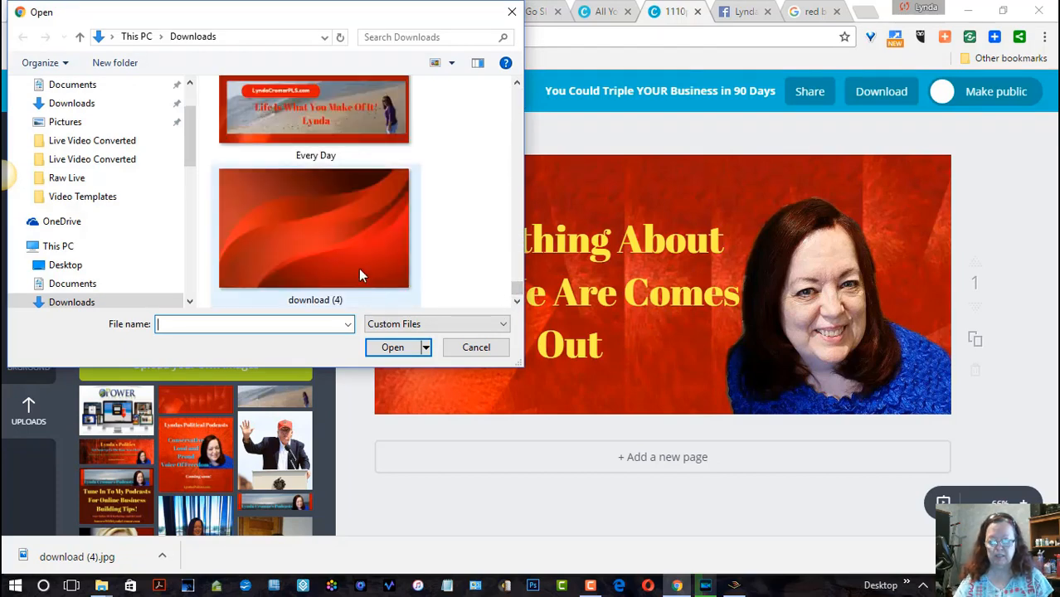
left_click(358, 268)
left_click(394, 349)
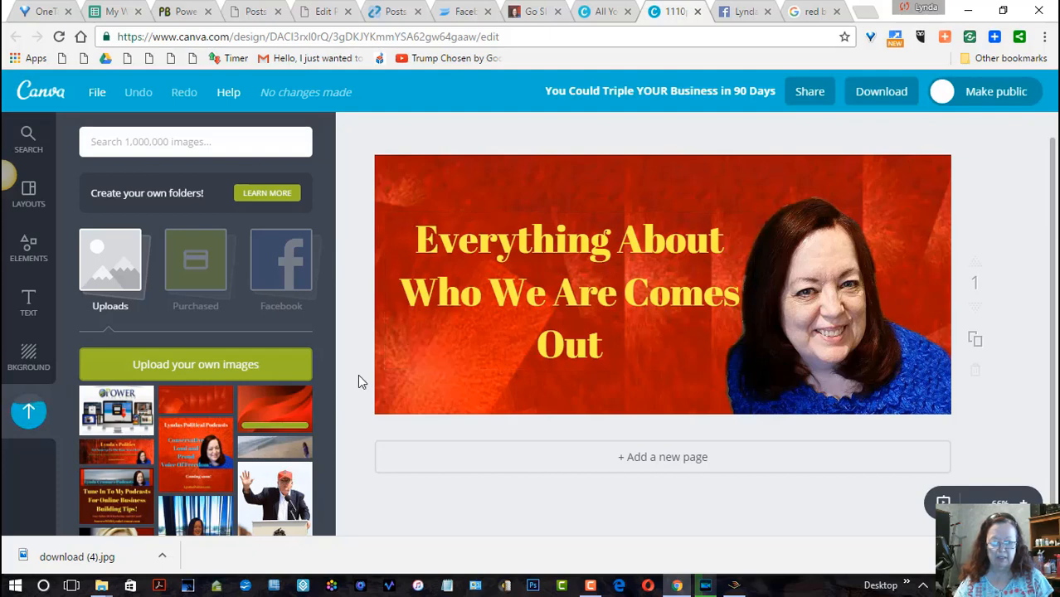
- Add the uploaded red wave image to the banner and send it back behind the headline text
left_click(296, 400)
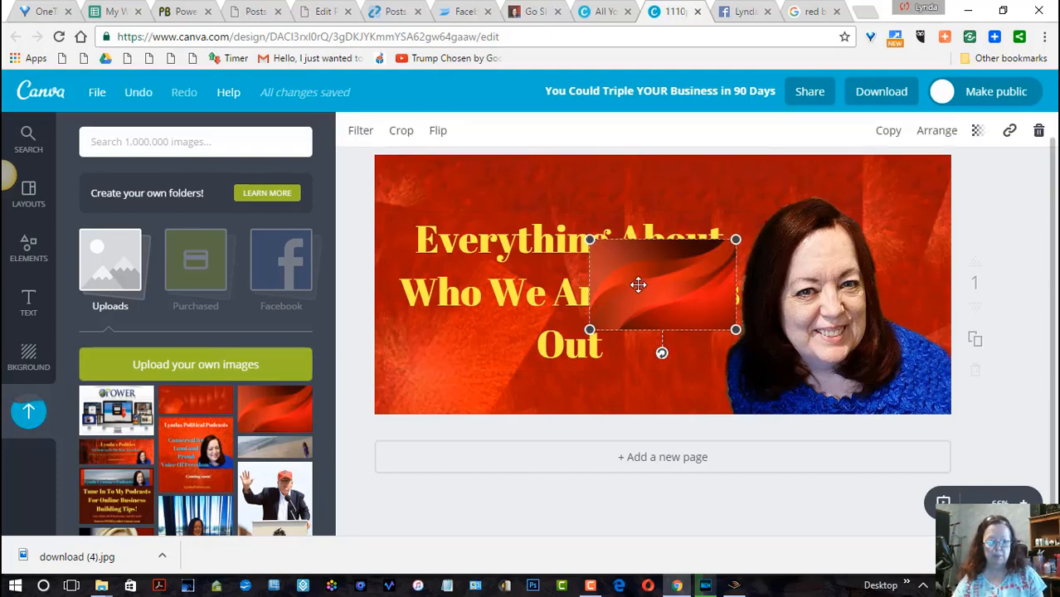
left_click(937, 132)
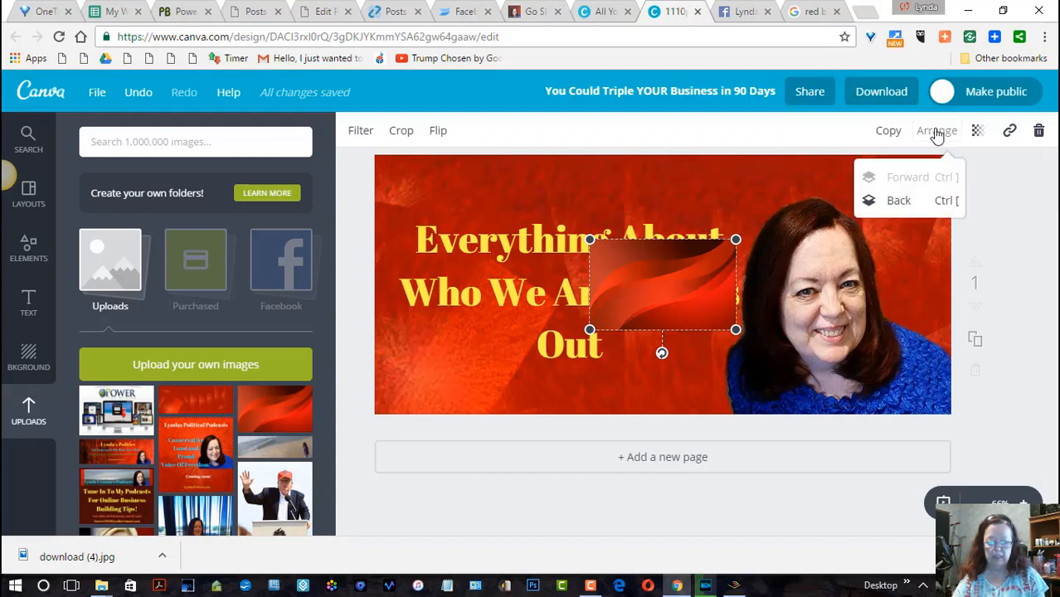
left_click(900, 204)
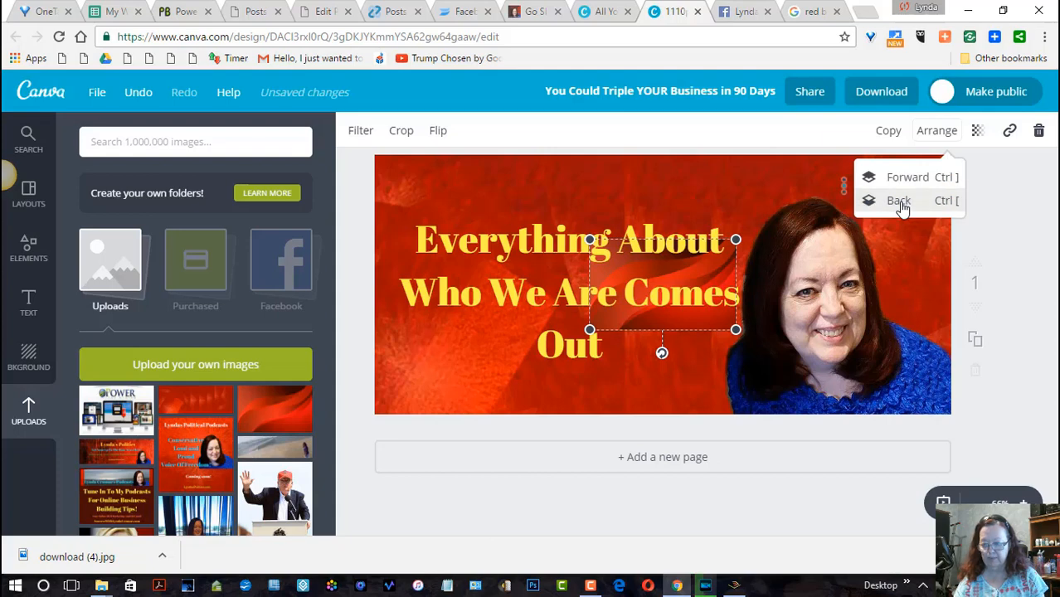
- Enlarge the red wave image across the middle of the banner and bring the portrait forward in front of it
left_click_drag(735, 241, 904, 196)
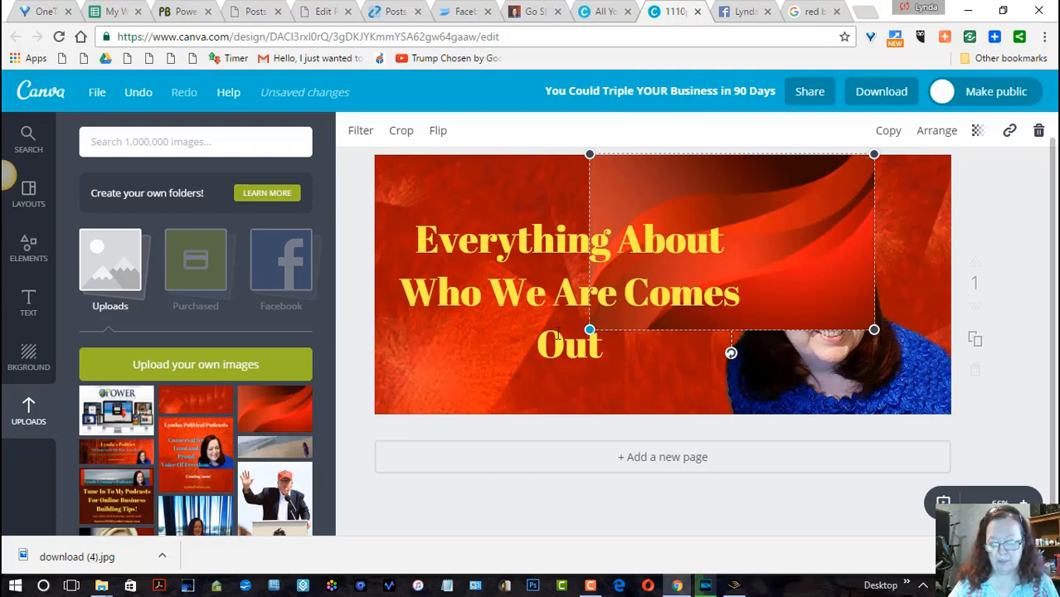
left_click_drag(559, 333, 456, 393)
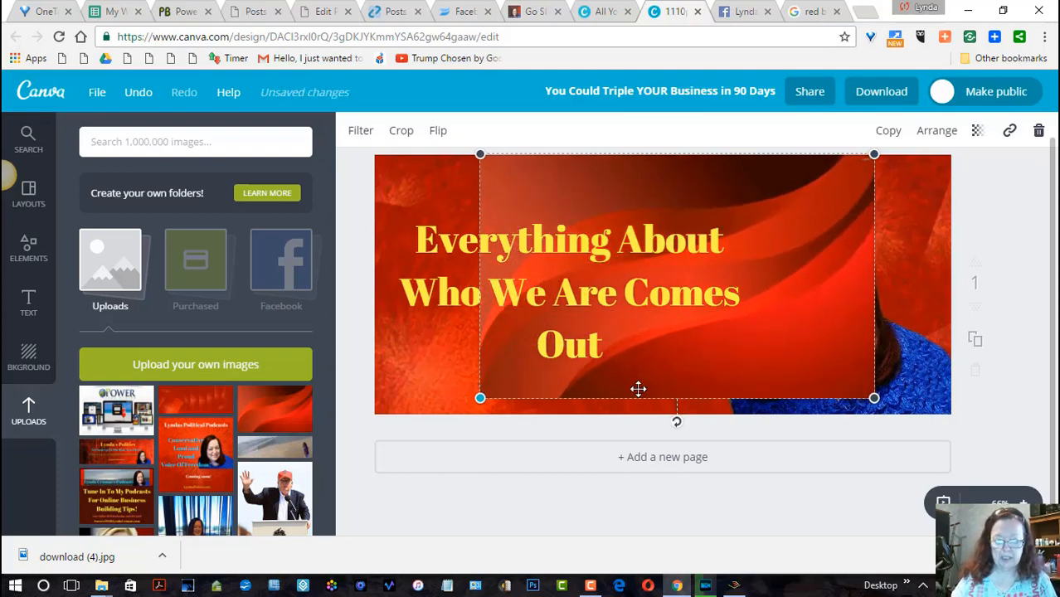
left_click(913, 383)
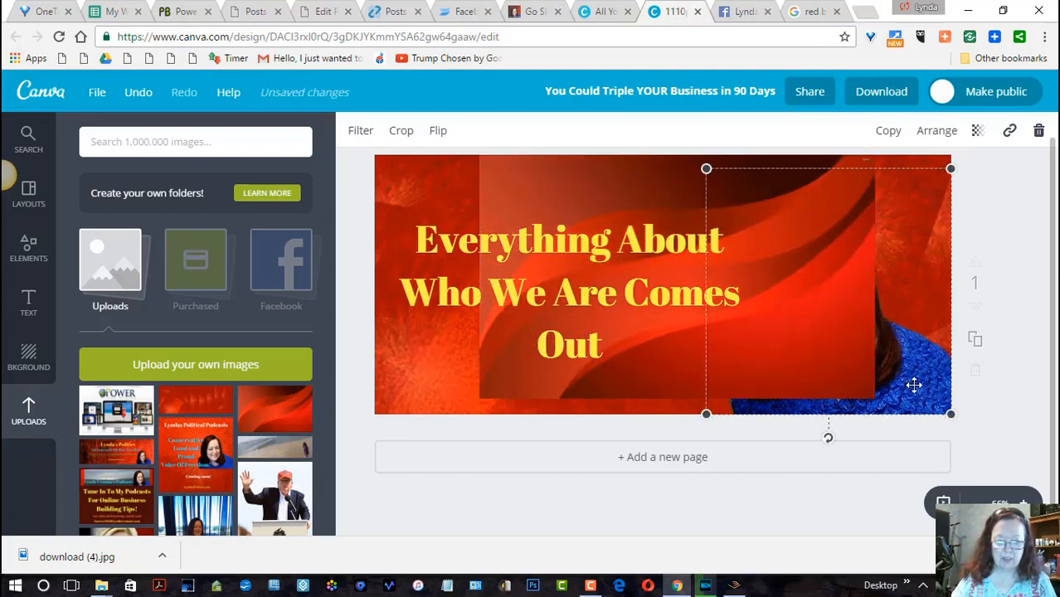
left_click(936, 137)
left_click(923, 178)
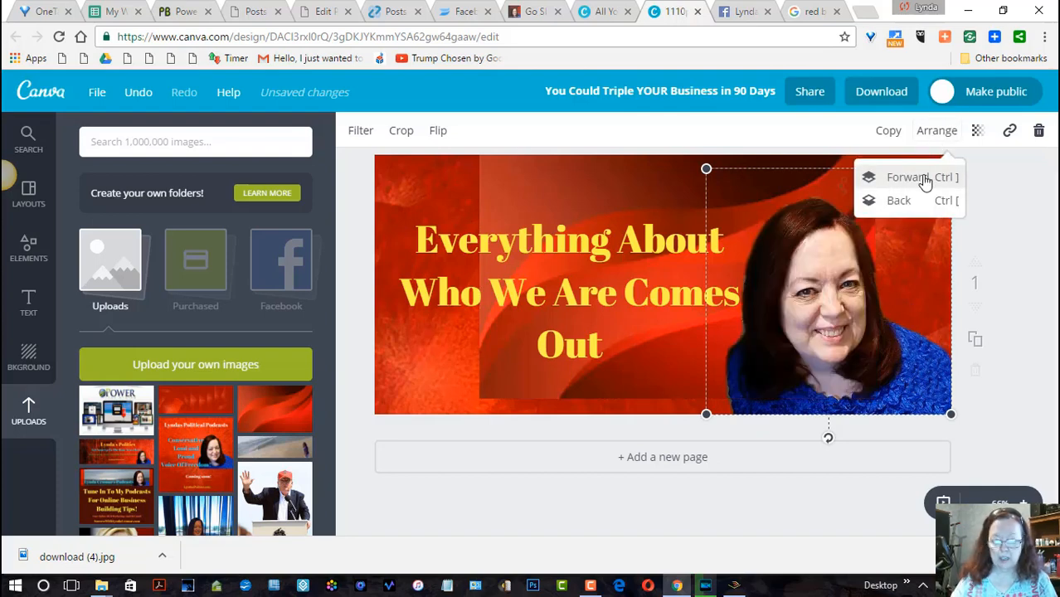
- Enlarge the red wave image further until it covers the whole banner as its background
left_click(496, 374)
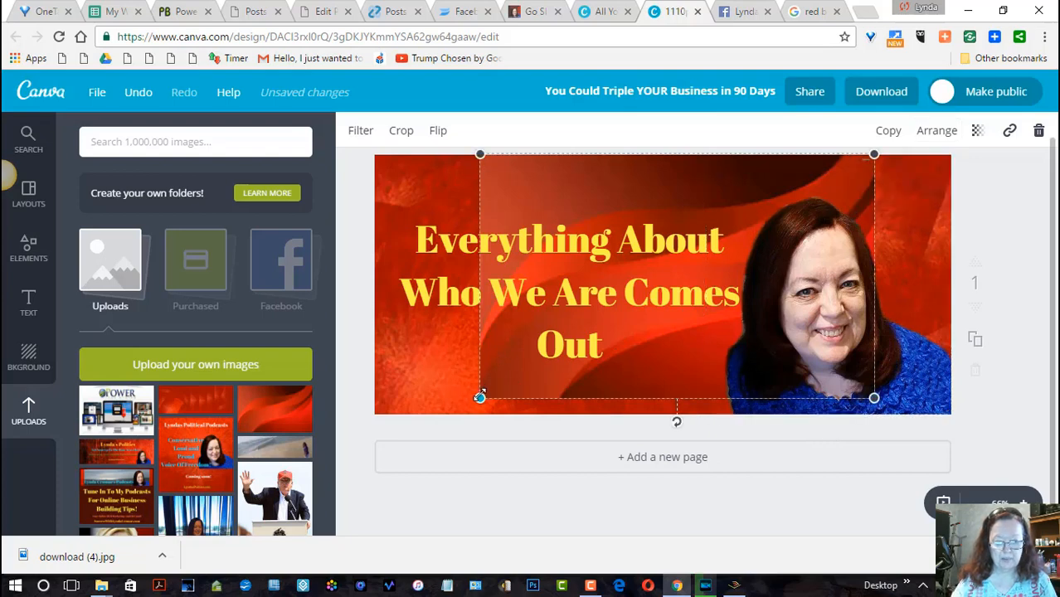
left_click_drag(479, 397, 332, 411)
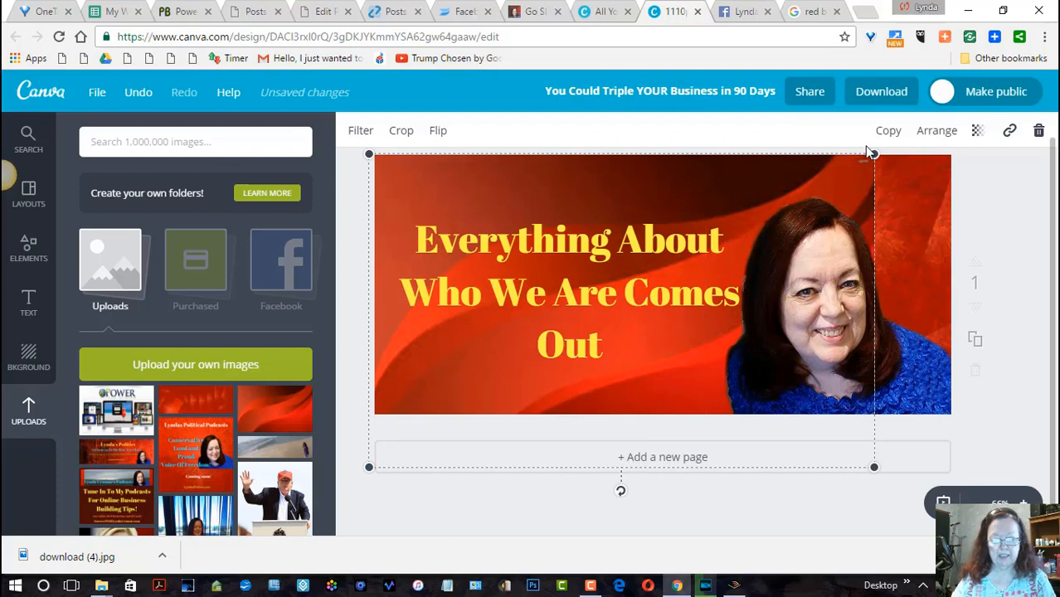
left_click_drag(898, 162, 1010, 197)
left_click(1011, 197)
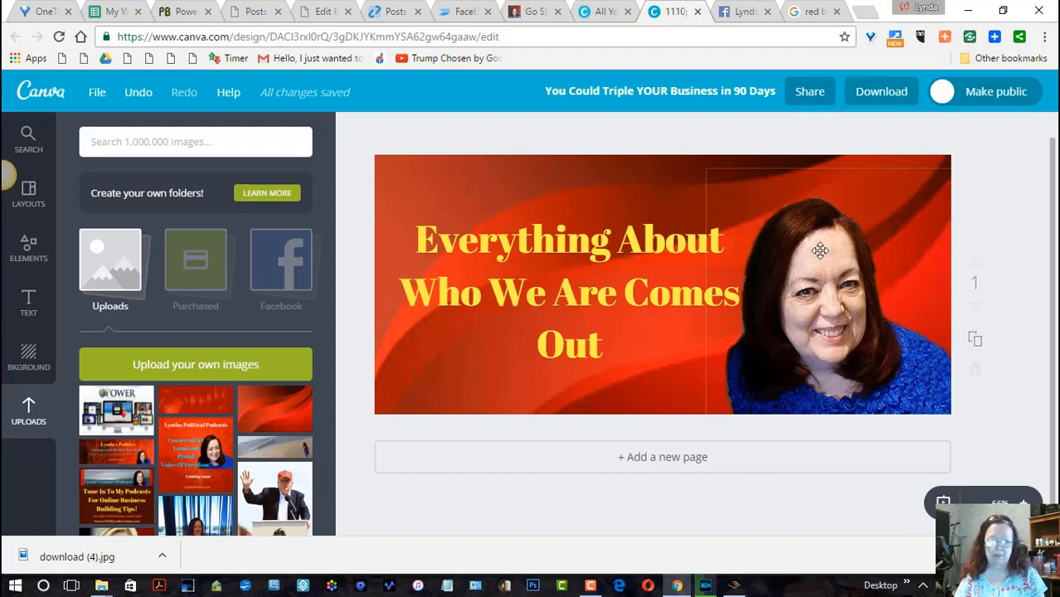
- Open the banner's headline text for editing and switch to the "Go Slow To Go Fast!" blog post
left_click(571, 257)
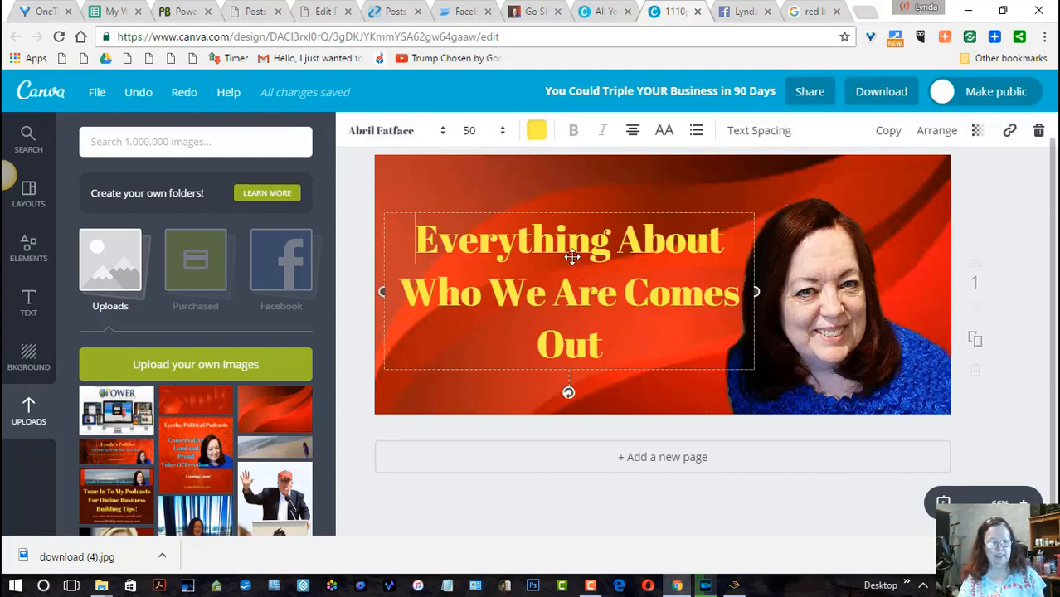
left_click(571, 258)
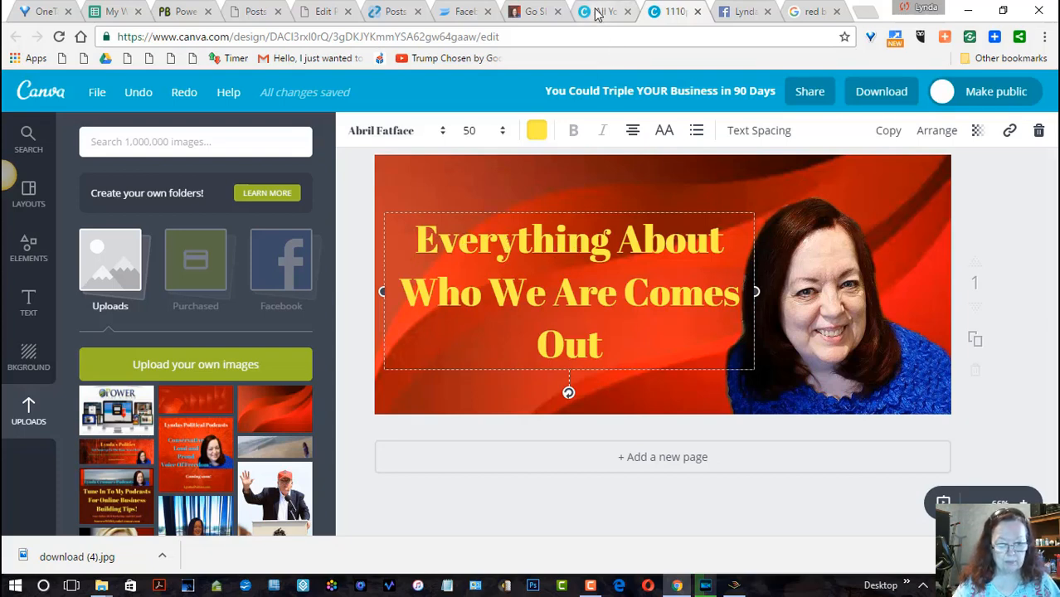
left_click(528, 10)
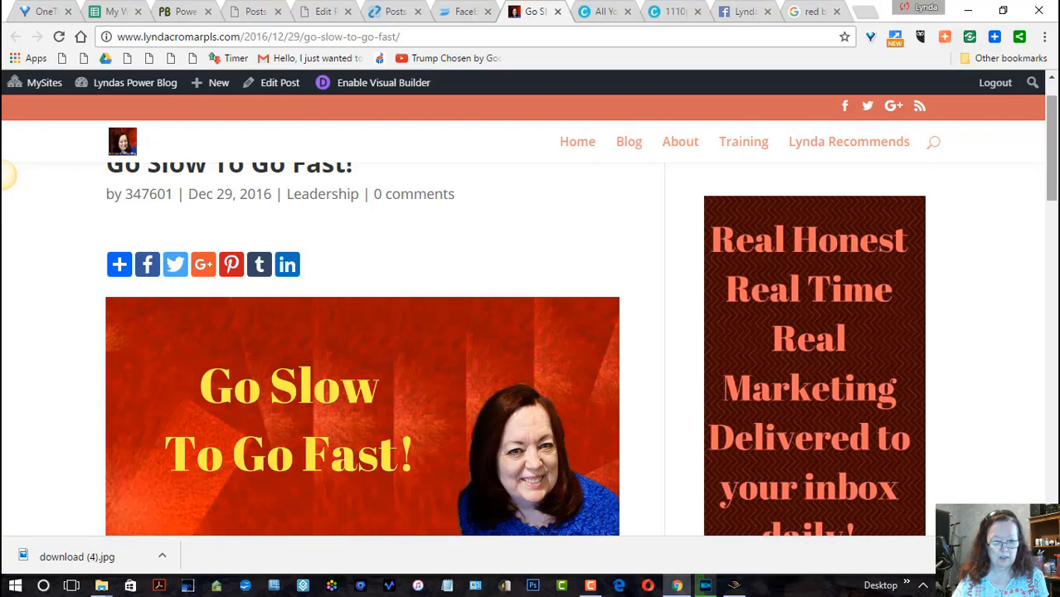
- Look through the "Go Slow To Go Fast!" blog post from its title to the embedded video, and return to the header banner
scroll(419, 225, "up", 2)
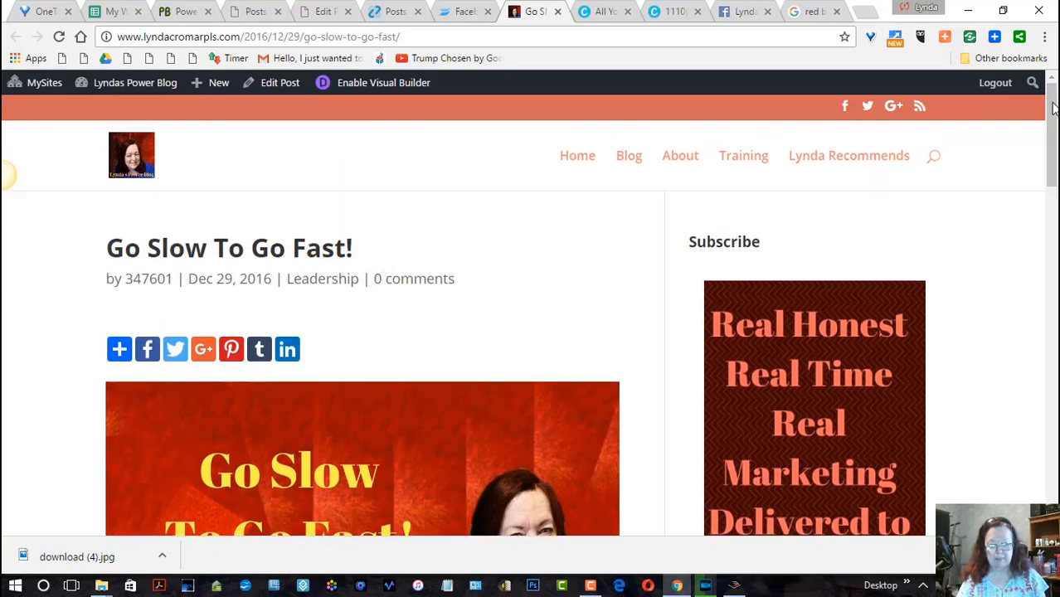
scroll(1047, 198, "down", 3)
scroll(1046, 197, "down", 3)
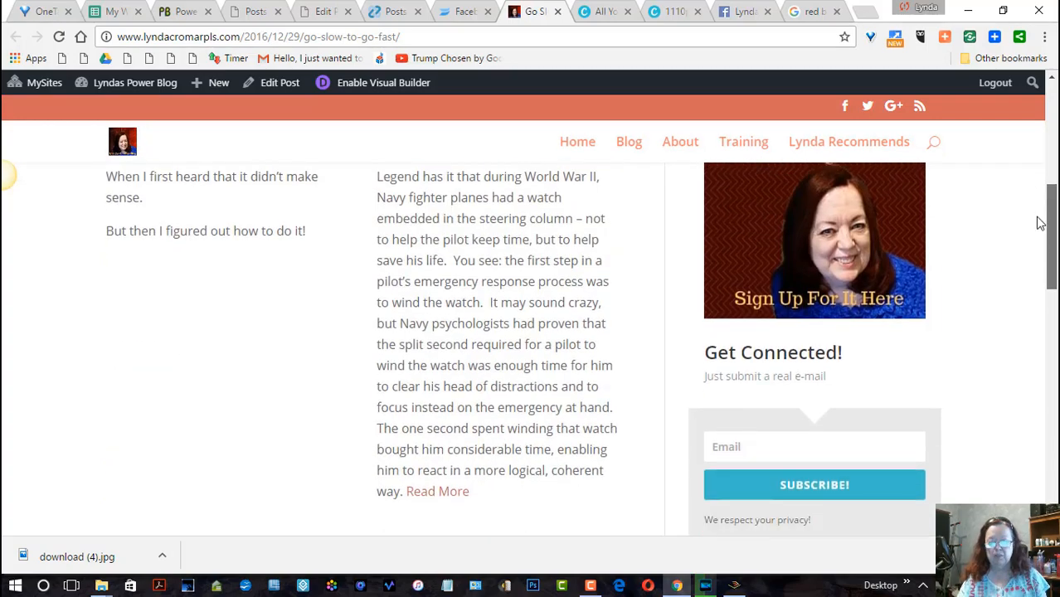
scroll(1035, 237, "down", 2)
scroll(1035, 242, "up", 2)
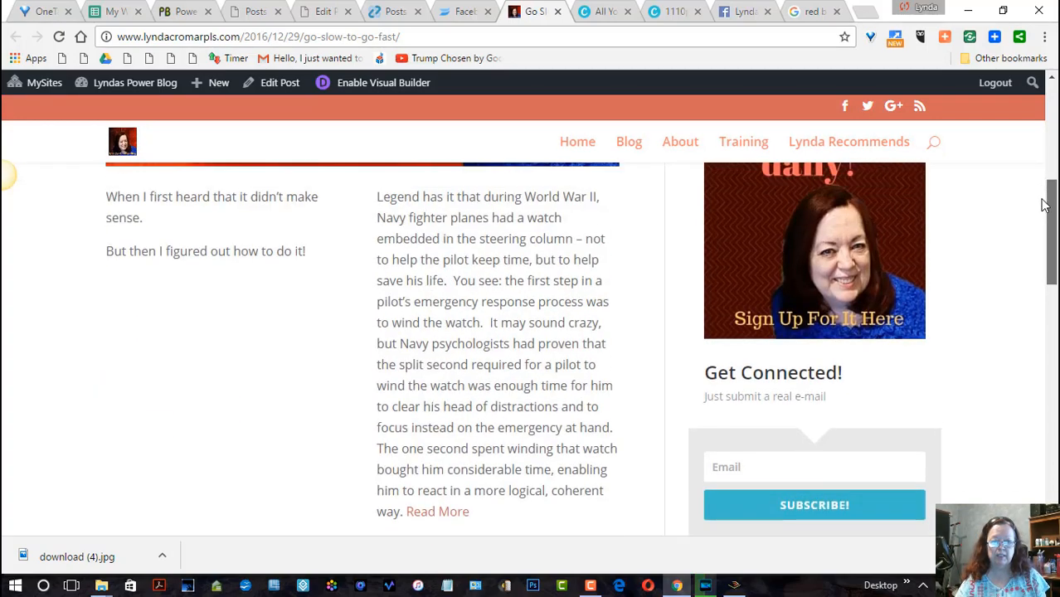
scroll(1043, 208, "down", 2)
scroll(1039, 243, "down", 2)
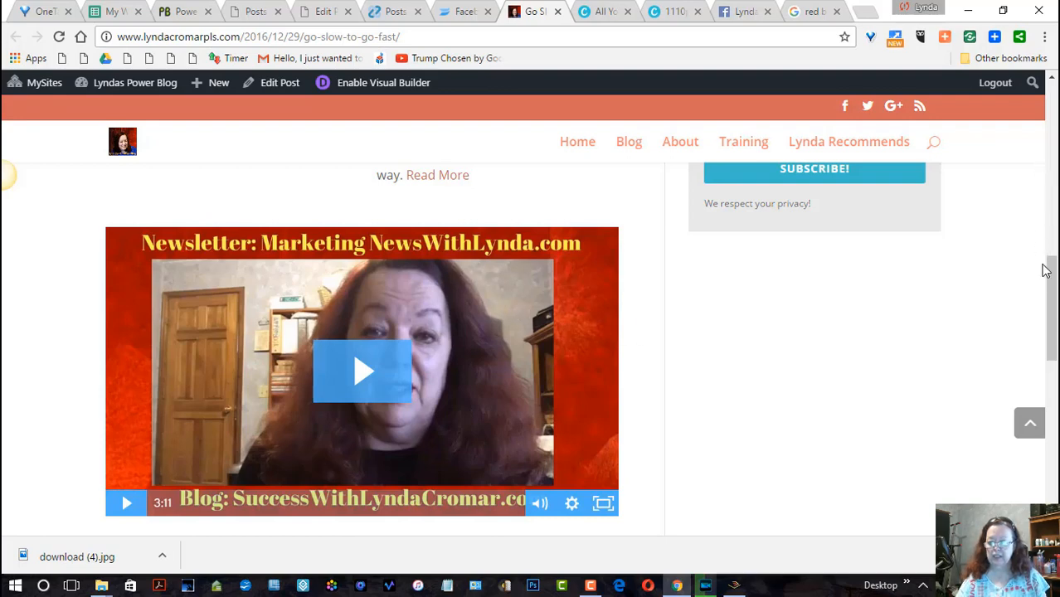
scroll(1052, 236, "up", 2)
left_click_drag(1053, 234, 1055, 120)
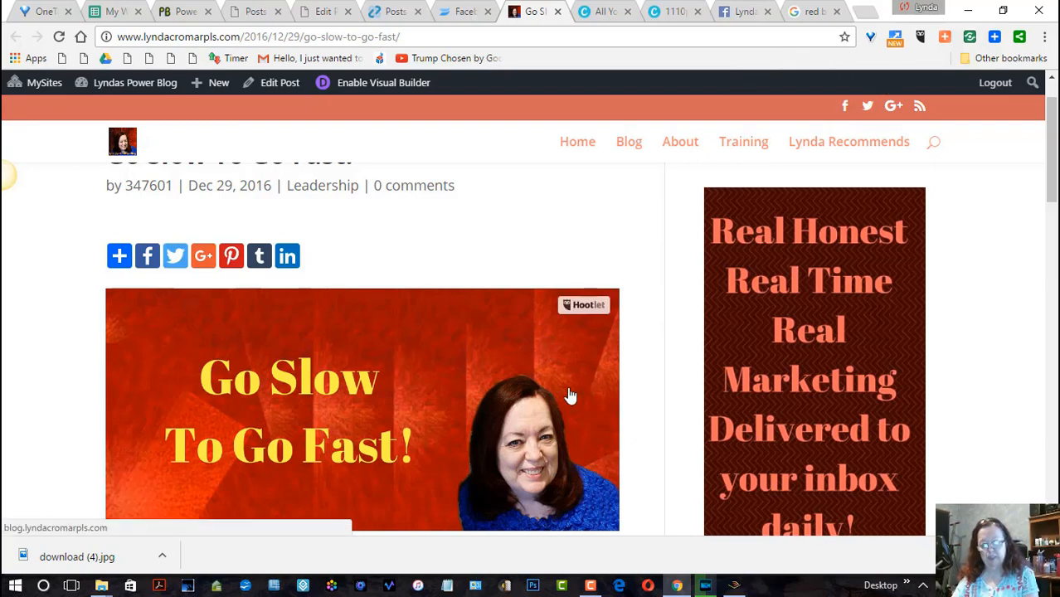
- Switch to Canva's overview of all designs and open the custom dimensions entry for a new design
left_click(672, 12)
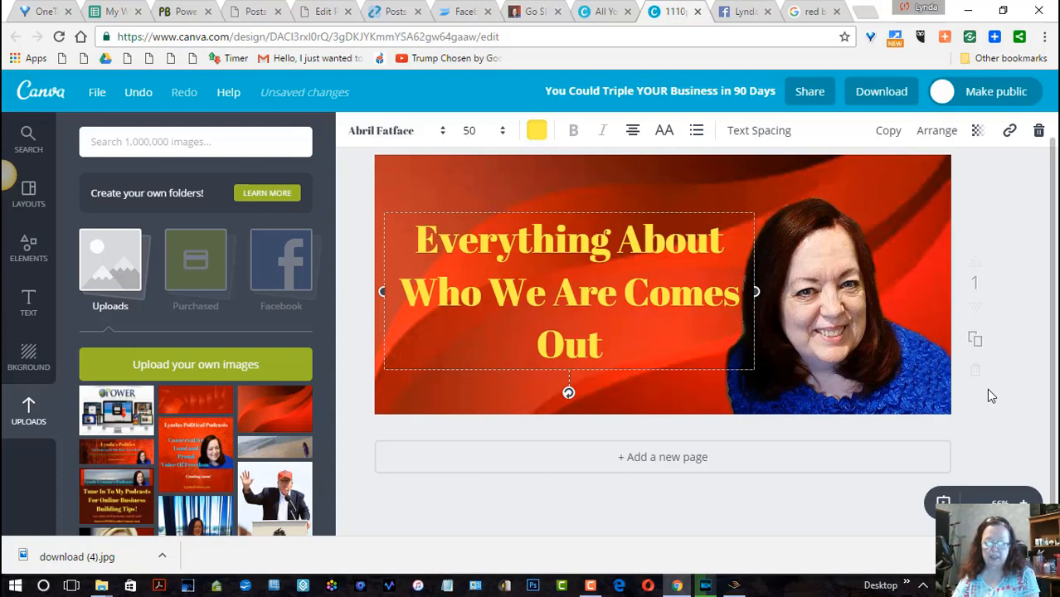
left_click(584, 13)
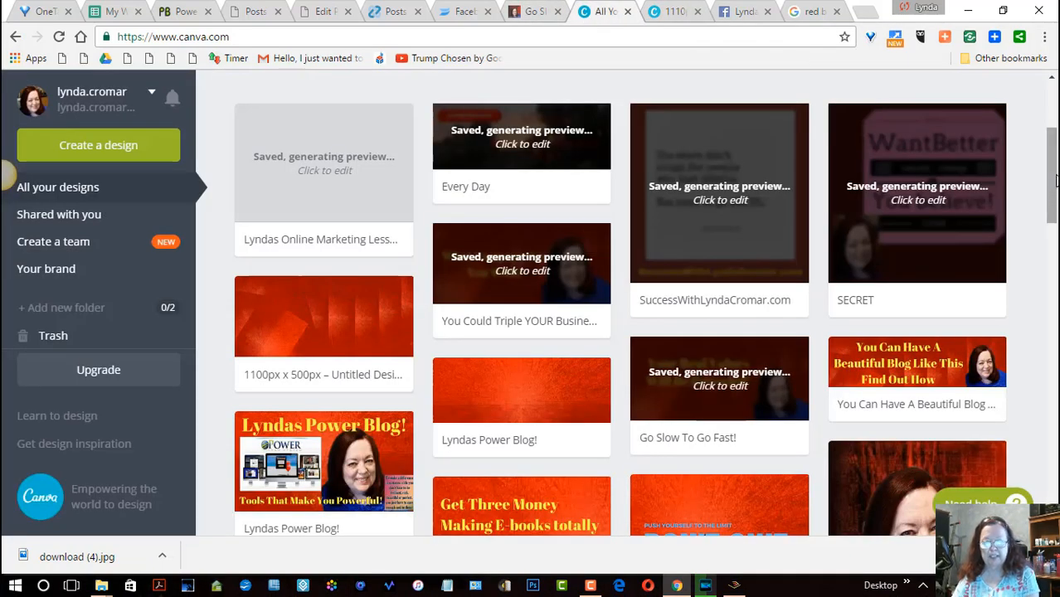
left_click_drag(1051, 201, 1052, 116)
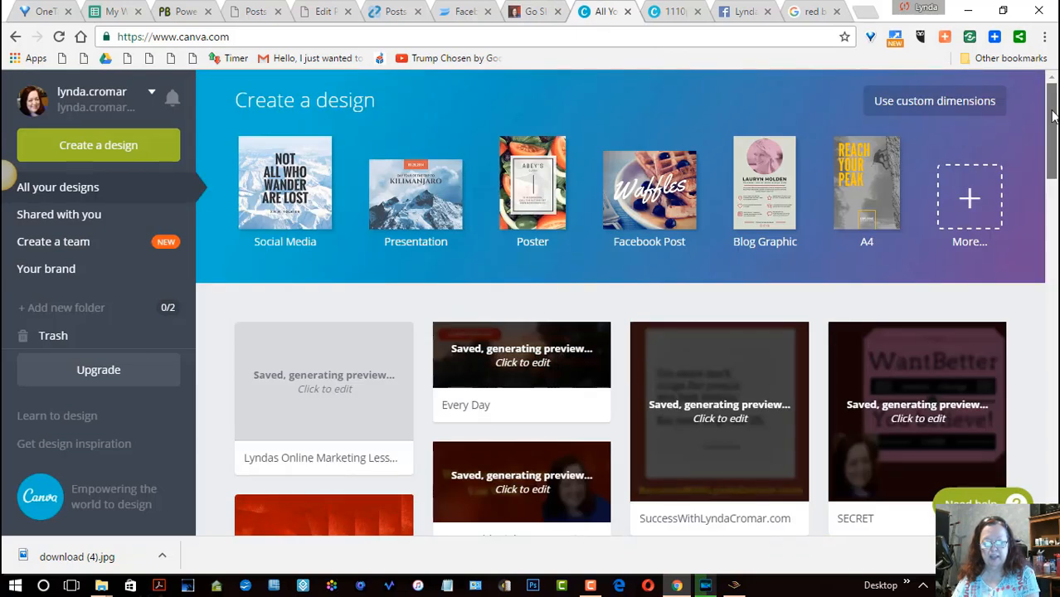
left_click(926, 104)
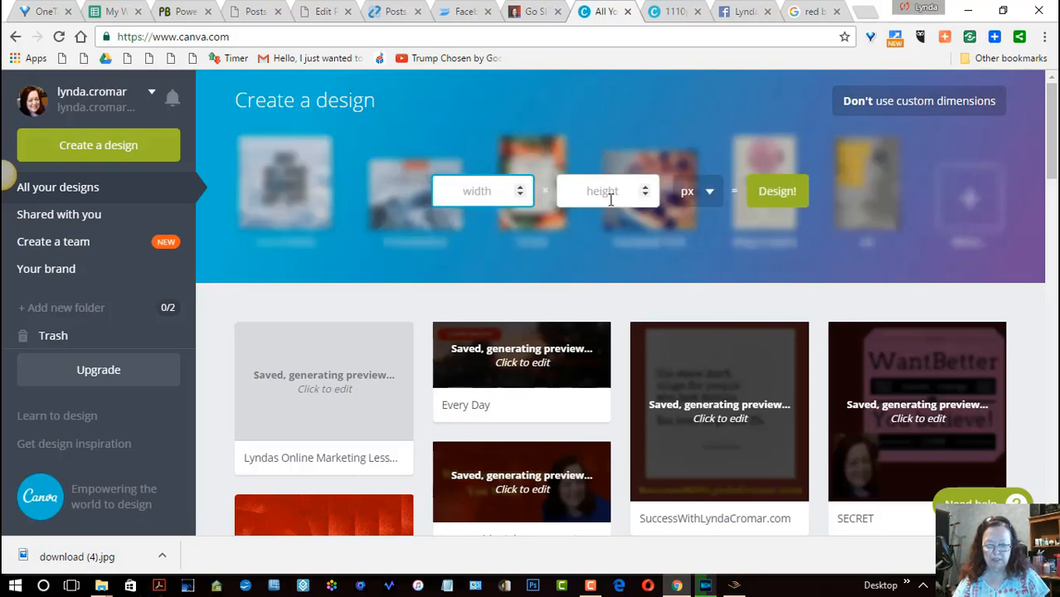
- Return to the "Go Slow To Go Fast!" blog post to view its header banner
left_click(531, 13)
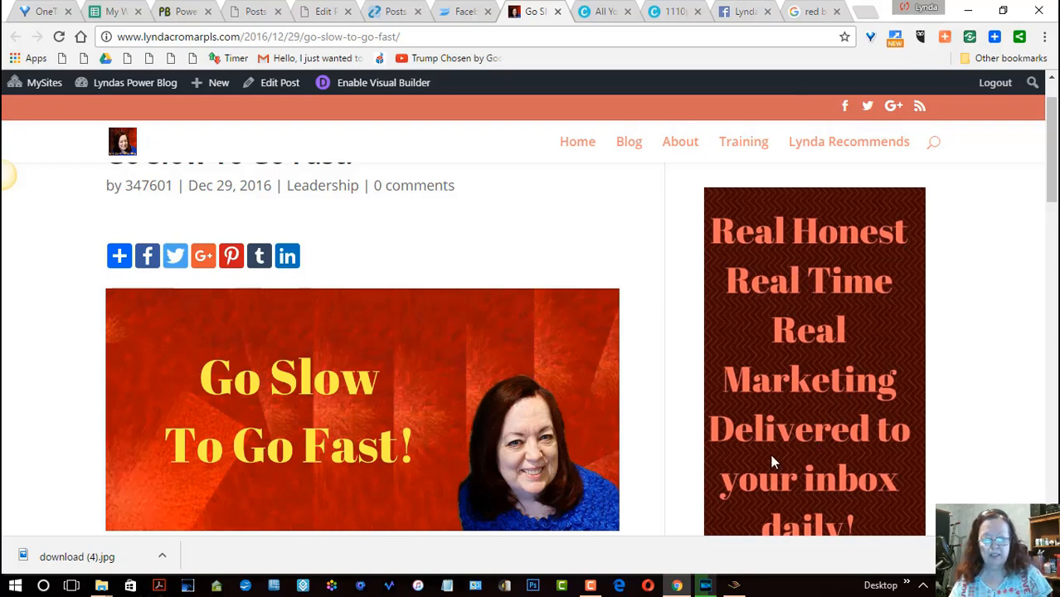
left_click(591, 584)
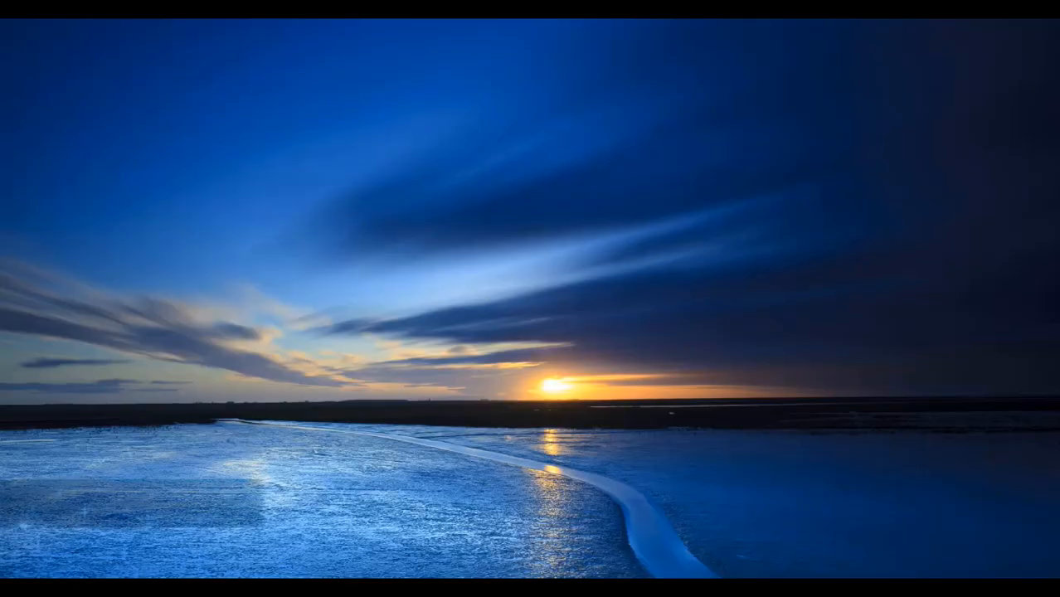